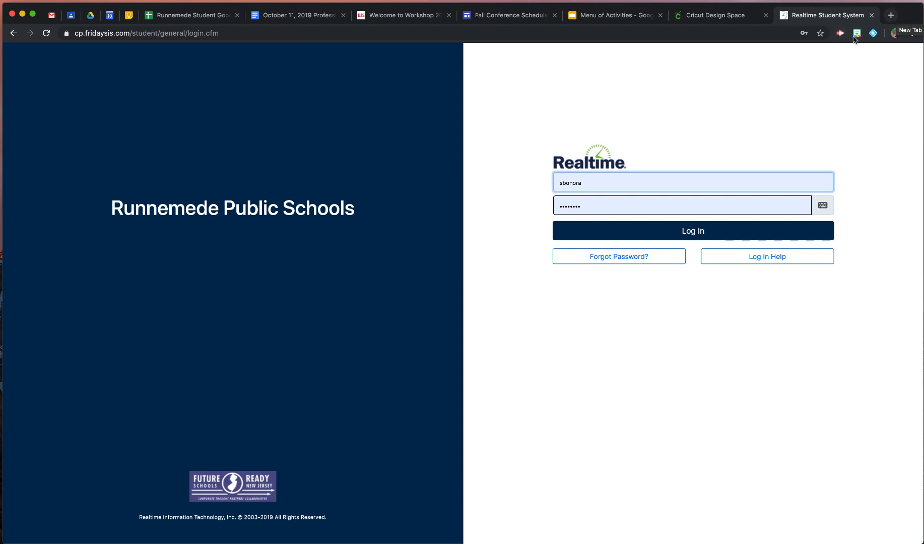
Open groups.google.com in a new browser tab and show the list of own groups.
{"action": "left_click", "coordinate": [892, 16]}
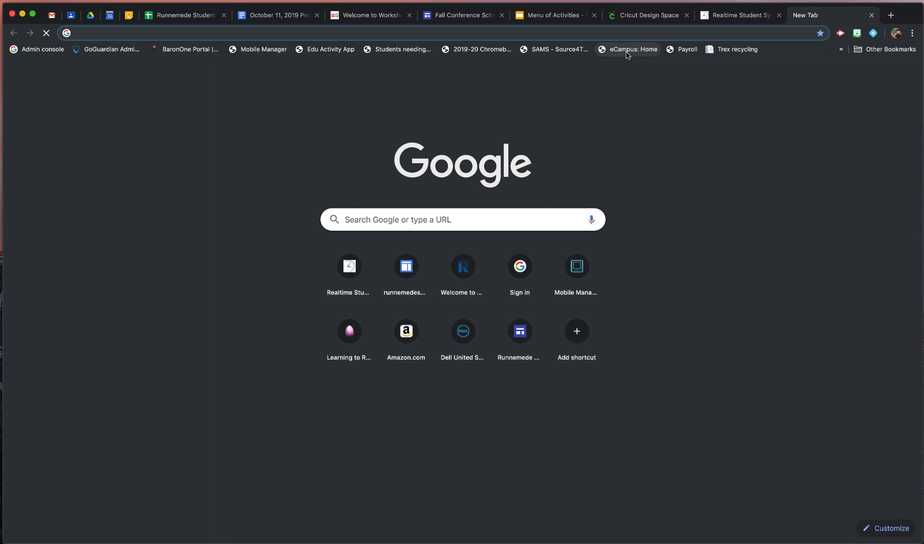
{"action": "type", "text": "groups.google.com"}
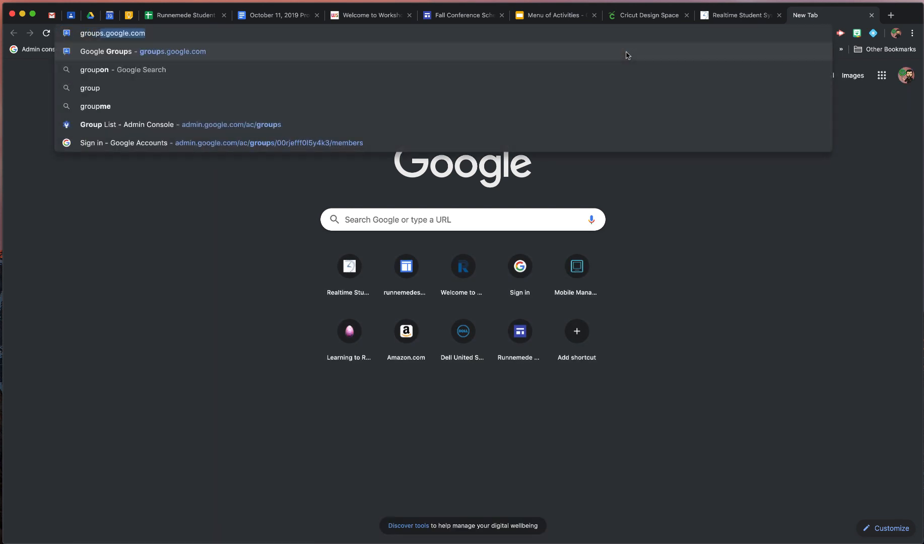
{"action": "key", "text": "Return"}
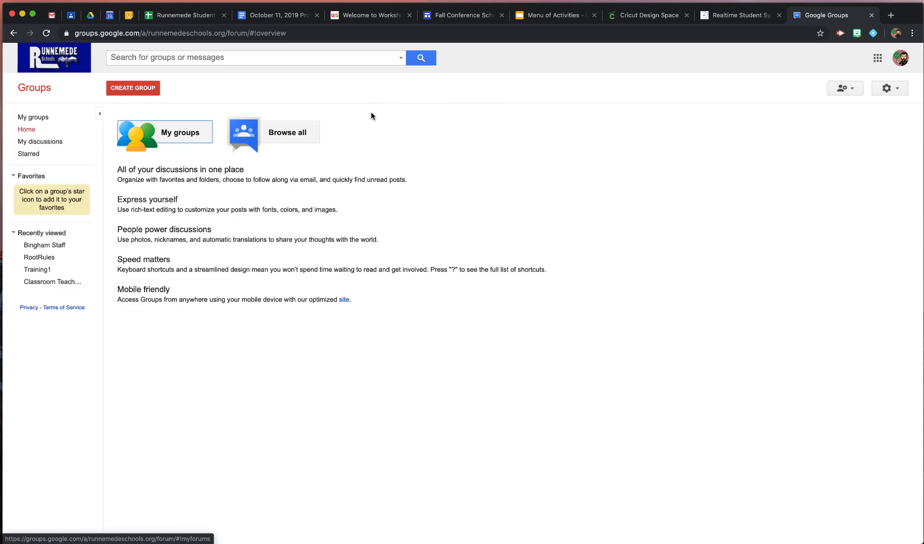
{"action": "left_click", "coordinate": [153, 143]}
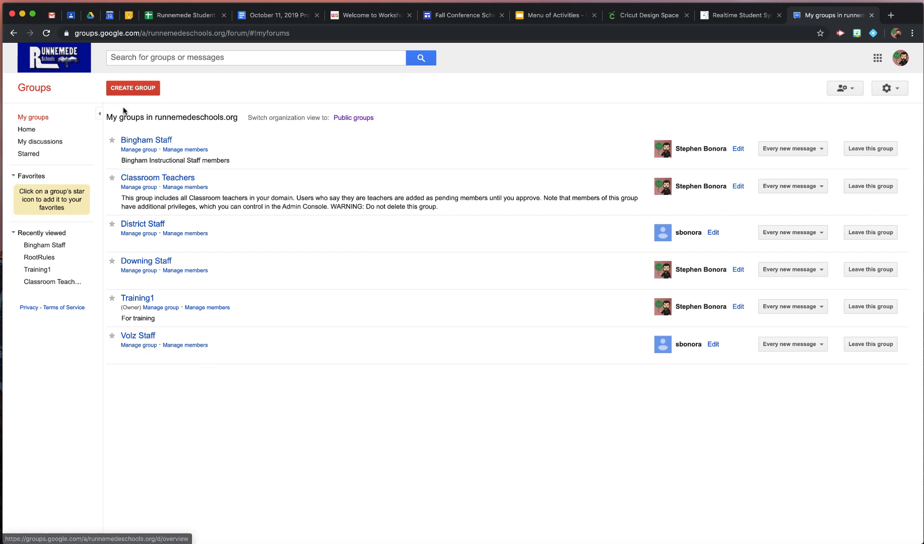
Start a new group and name it "Class Blog" followed by the teacher's surname.
{"action": "left_click", "coordinate": [127, 91]}
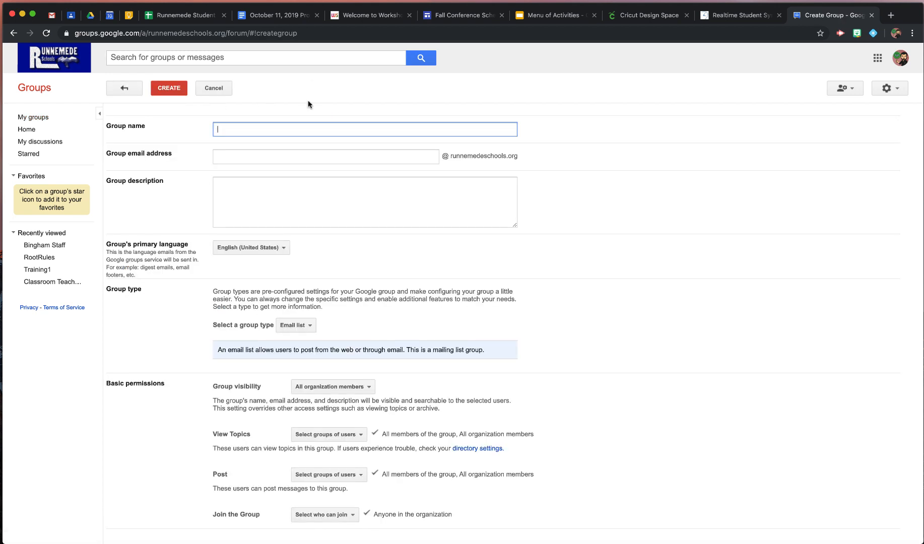
{"action": "type", "text": "Class "}
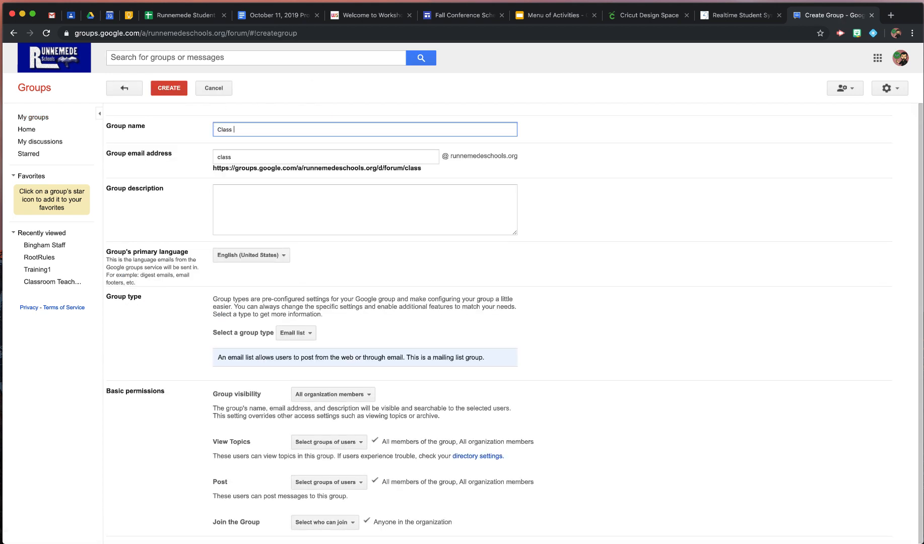
{"action": "type", "text": "Blog Bonora"}
Enter "For demonstration purposes" as the group description.
{"action": "left_click", "coordinate": [247, 204]}
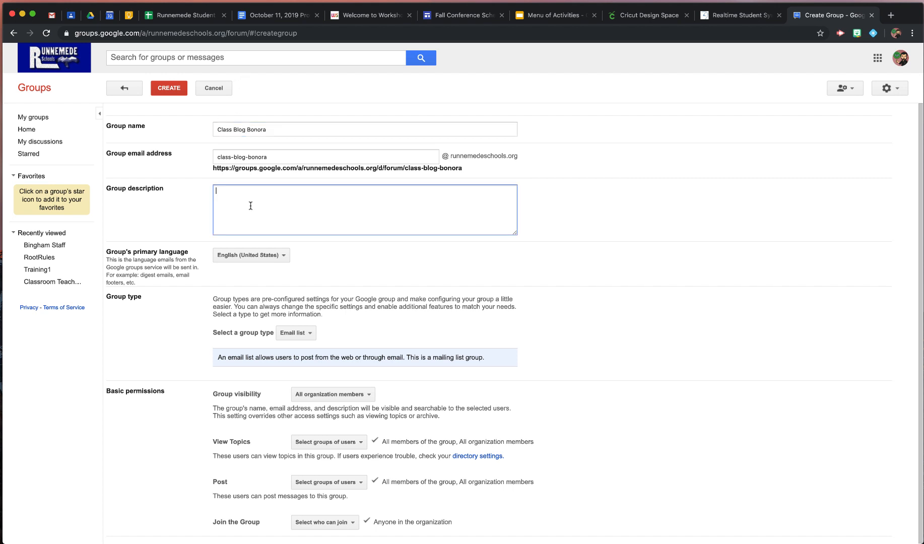
{"action": "type", "text": "For demonstra"}
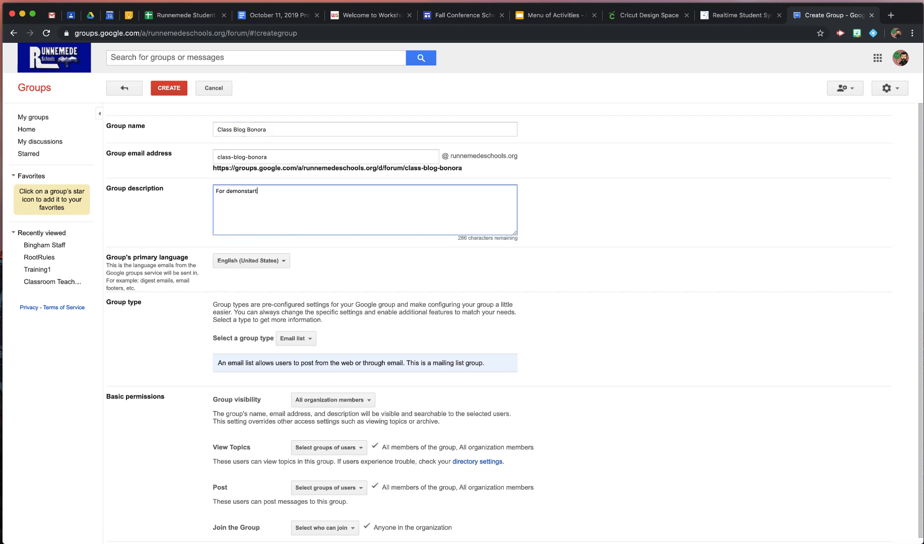
{"action": "type", "text": "tion purpo"}
{"action": "type", "text": "ses"}
{"action": "key", "text": "BackSpace"}
{"action": "type", "text": "es"}
Set the group type to Web forum and the group visibility to All members of the group.
{"action": "scroll", "coordinate": [282, 294], "scroll_direction": "down", "scroll_amount": 1}
{"action": "left_click", "coordinate": [296, 333]}
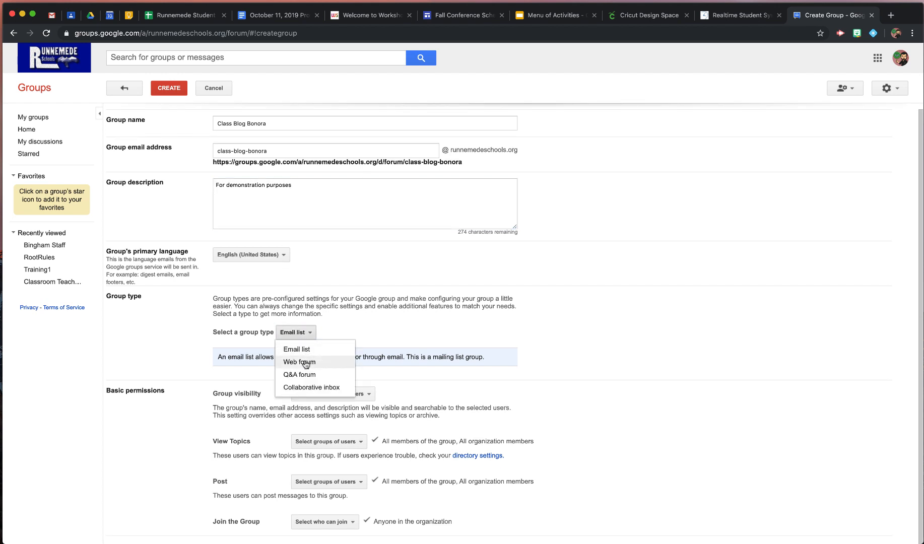
{"action": "left_click", "coordinate": [305, 364]}
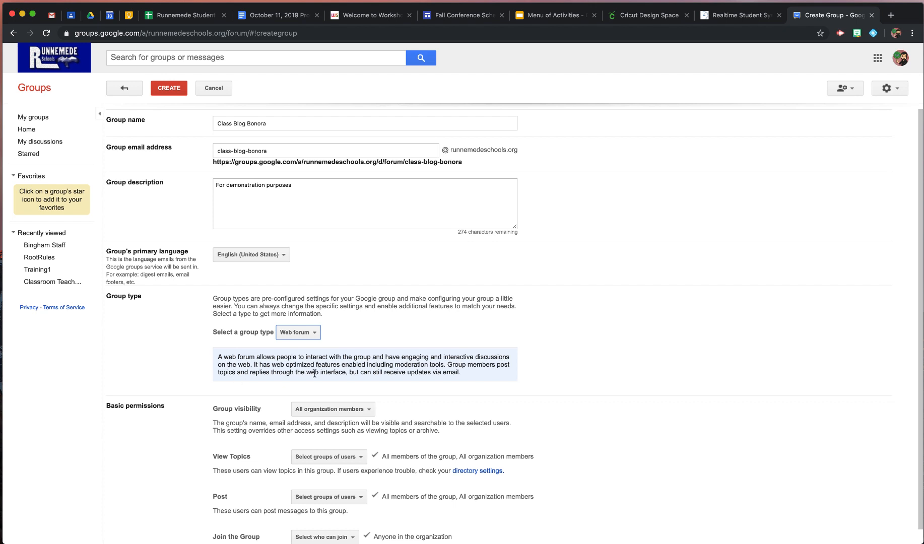
{"action": "scroll", "coordinate": [305, 379], "scroll_direction": "down", "scroll_amount": 1}
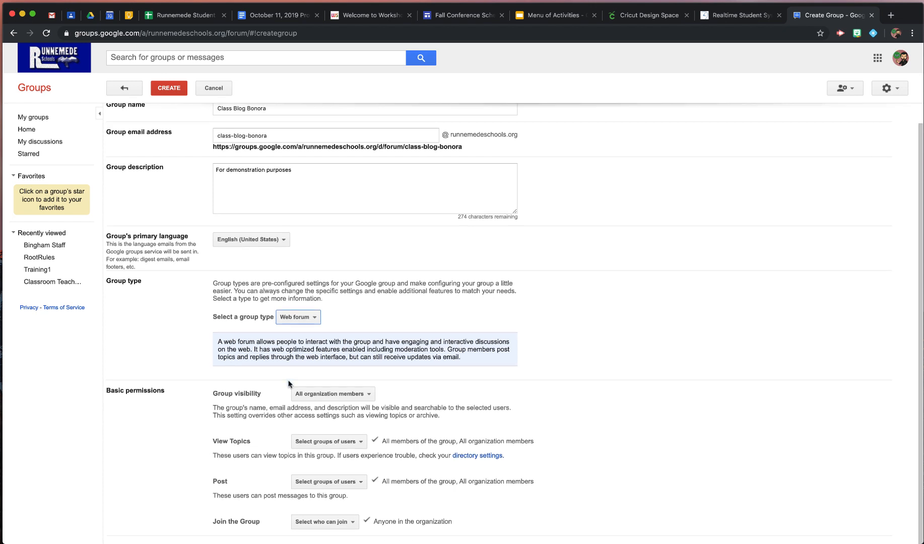
{"action": "left_click", "coordinate": [295, 395]}
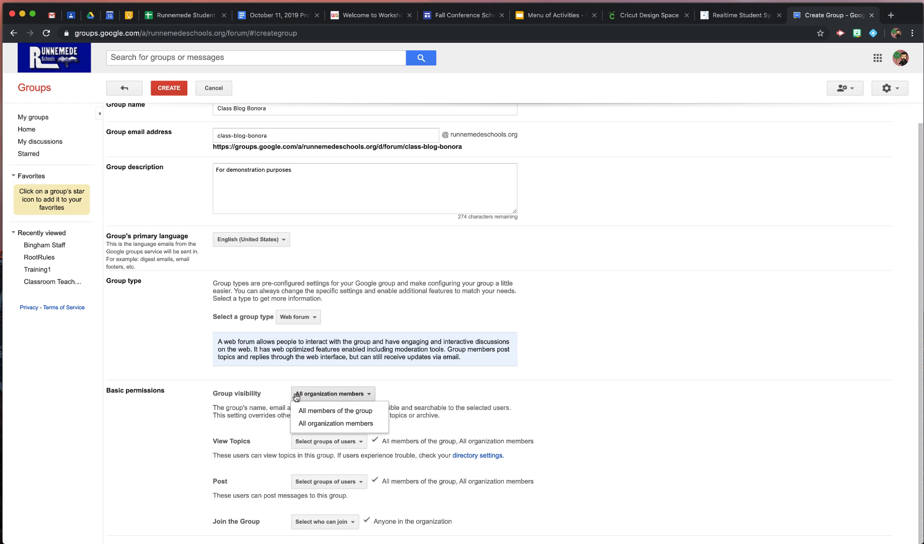
{"action": "left_click", "coordinate": [318, 414]}
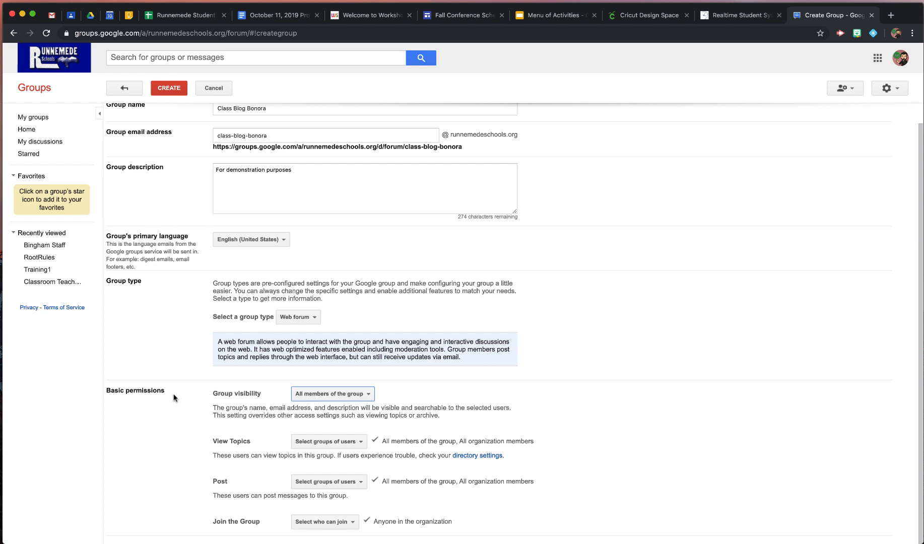
Check the View Topics permission options, and restrict Post to all members of the group by deselecting All organization members.
{"action": "left_click", "coordinate": [332, 443]}
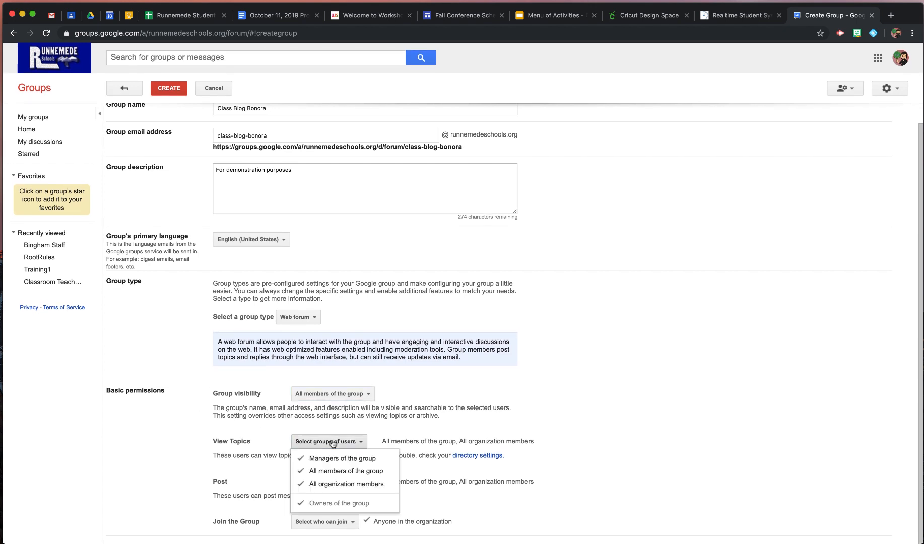
{"action": "left_click", "coordinate": [612, 456]}
{"action": "scroll", "coordinate": [501, 460], "scroll_direction": "down", "scroll_amount": 1}
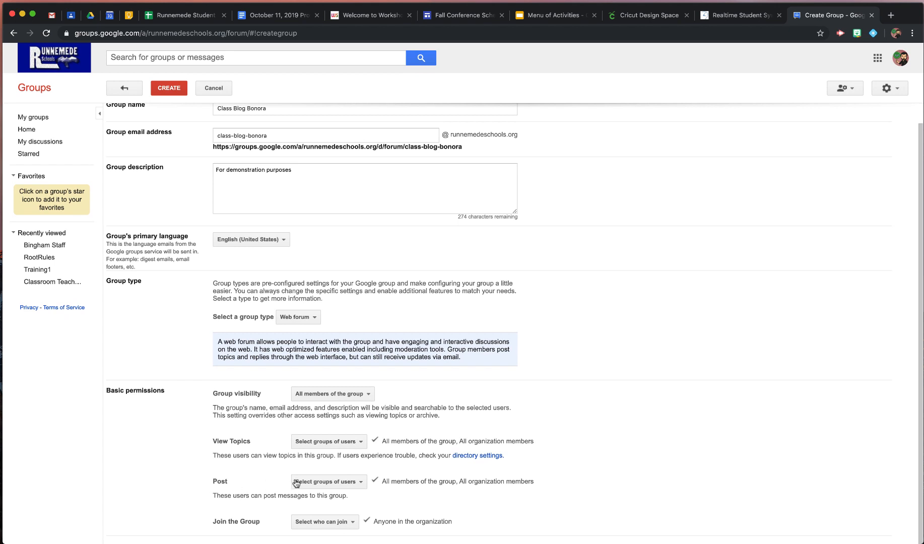
{"action": "left_click", "coordinate": [328, 482]}
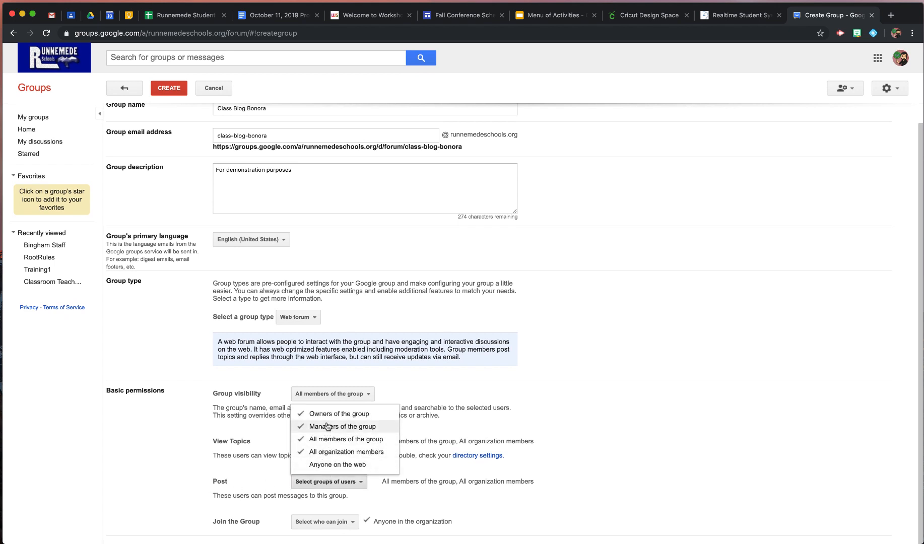
{"action": "left_click", "coordinate": [334, 455]}
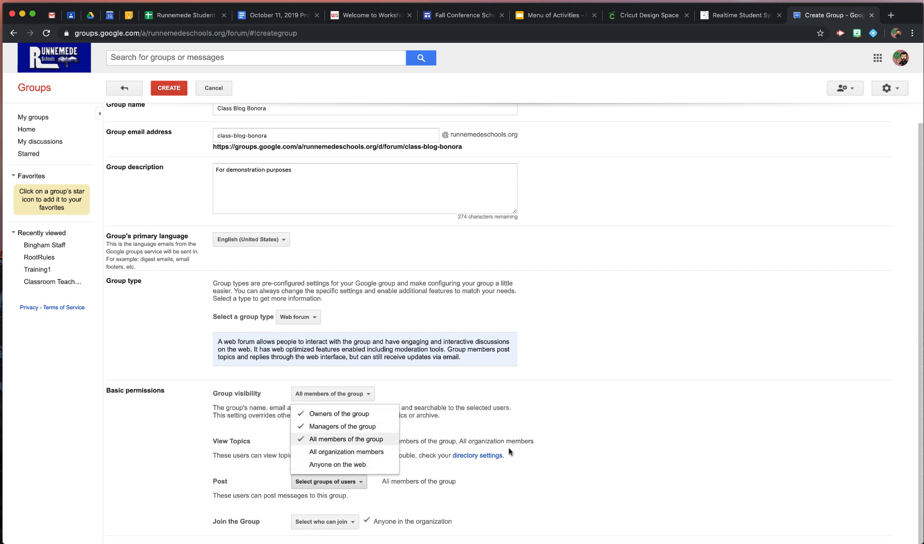
{"action": "left_click", "coordinate": [568, 475]}
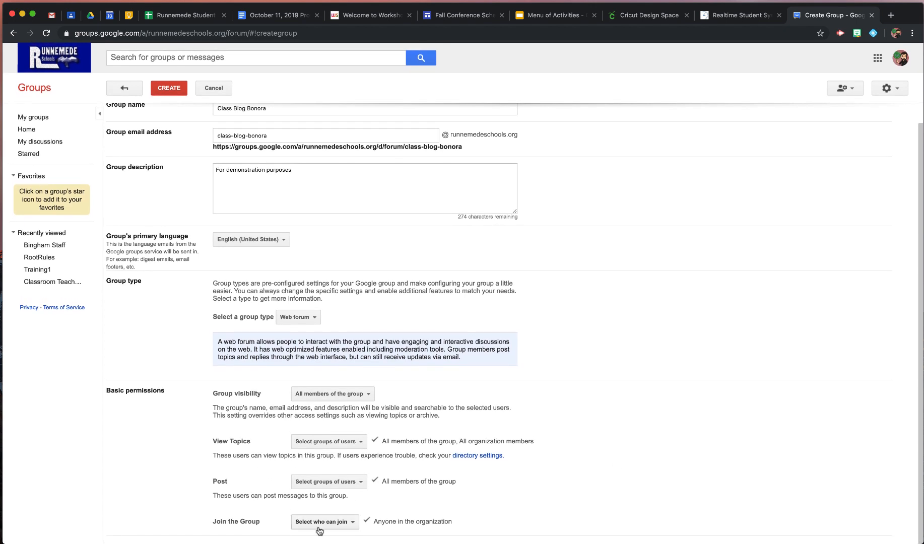
Allow only invited users to join and create the group.
{"action": "left_click", "coordinate": [321, 524]}
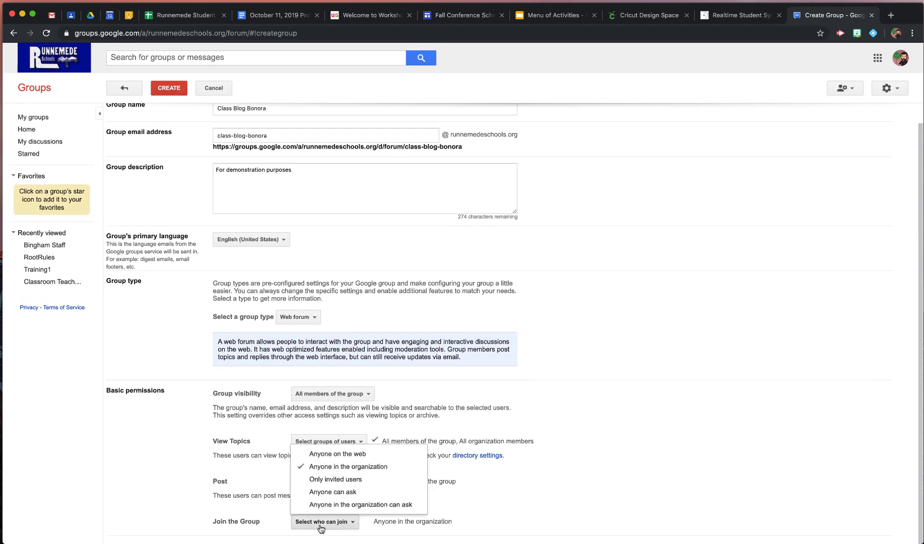
{"action": "left_click", "coordinate": [325, 485]}
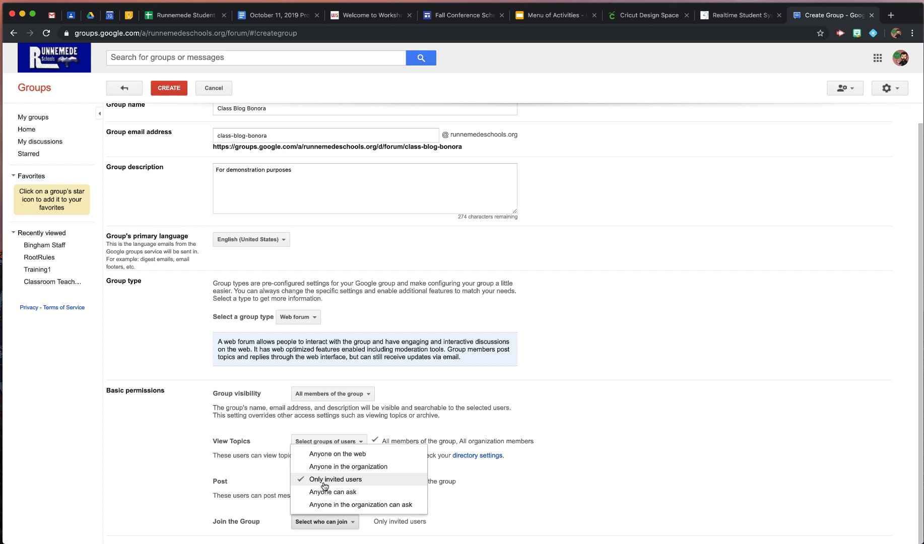
{"action": "left_click", "coordinate": [542, 499]}
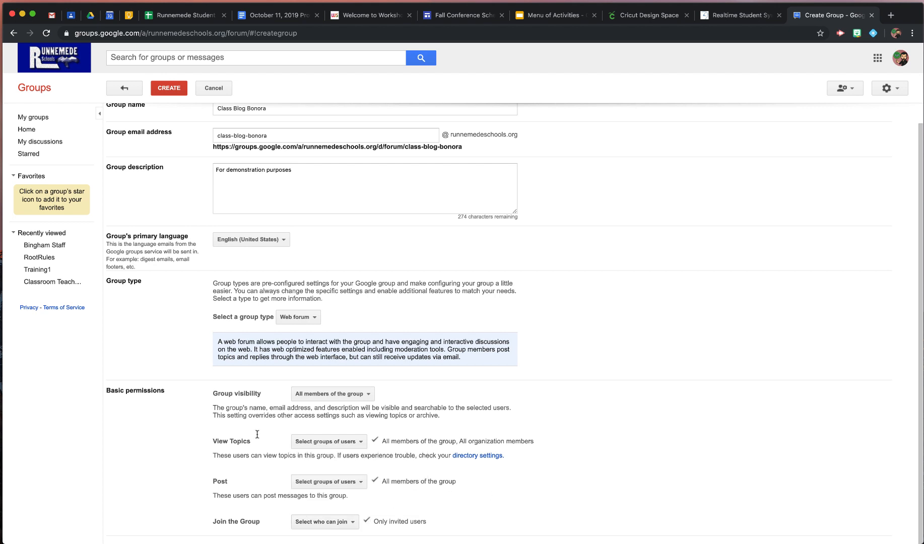
{"action": "left_click", "coordinate": [169, 89]}
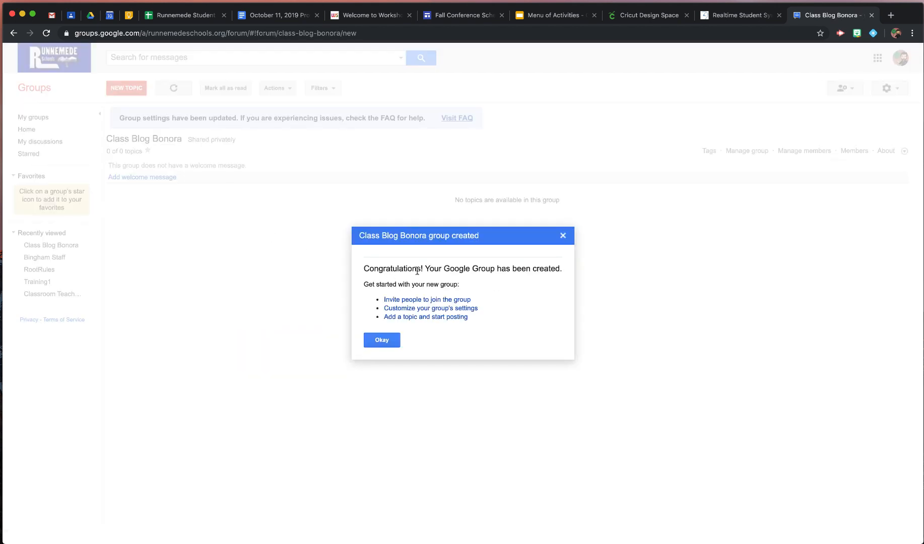
Open the form for inviting people to the new group and examine its address and invitation message fields.
{"action": "left_click", "coordinate": [402, 302]}
{"action": "left_click", "coordinate": [199, 128]}
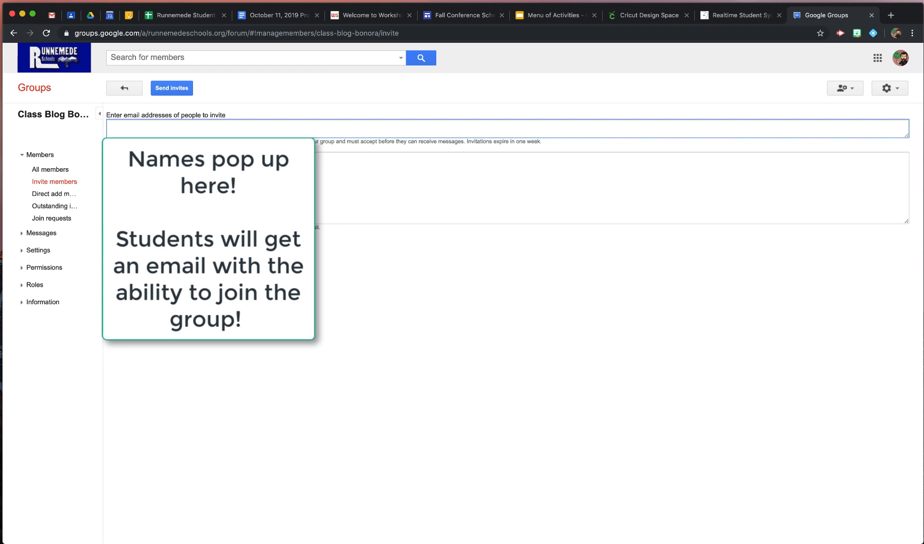
{"action": "left_click", "coordinate": [126, 180]}
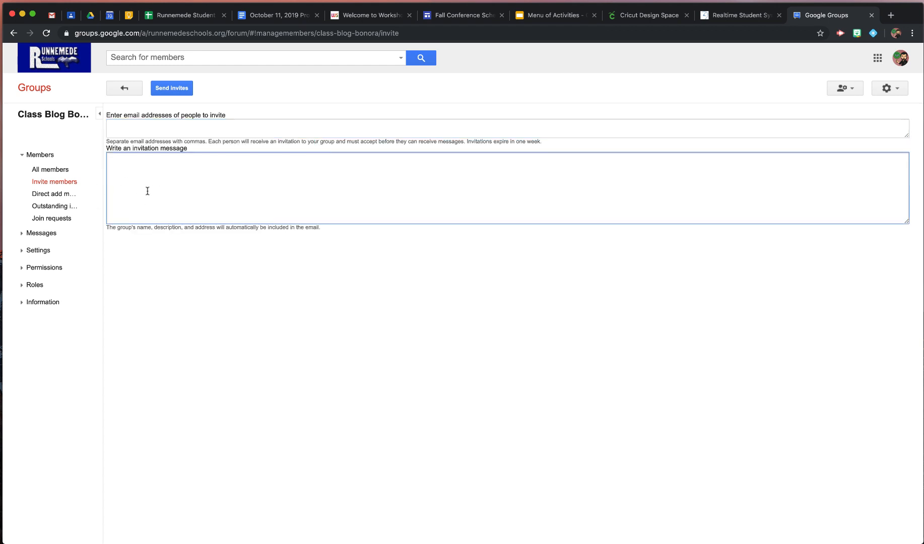
Try directly adding members with the No email subscription option, looking up student addresses that begin with "r20".
{"action": "left_click", "coordinate": [48, 196]}
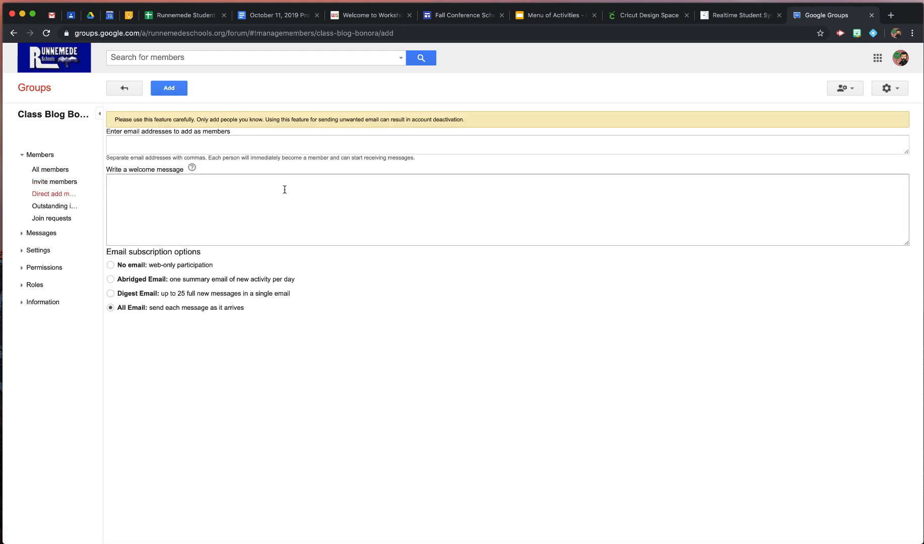
{"action": "left_click", "coordinate": [110, 265]}
{"action": "left_click", "coordinate": [137, 143]}
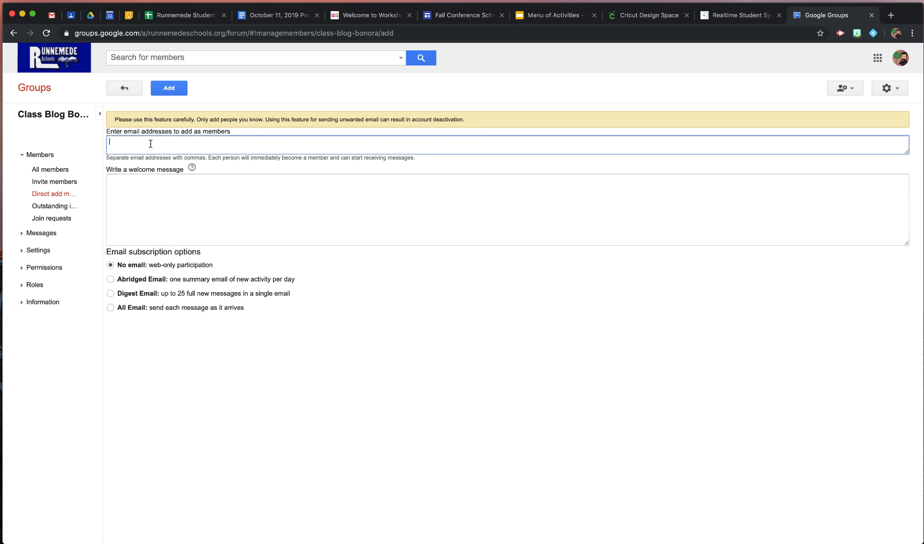
{"action": "type", "text": "r20"}
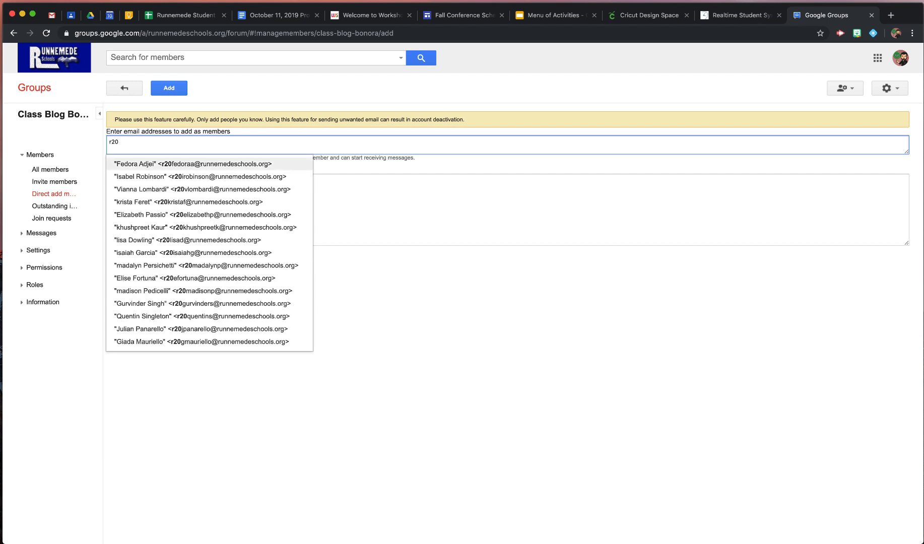
{"action": "left_click", "coordinate": [394, 316]}
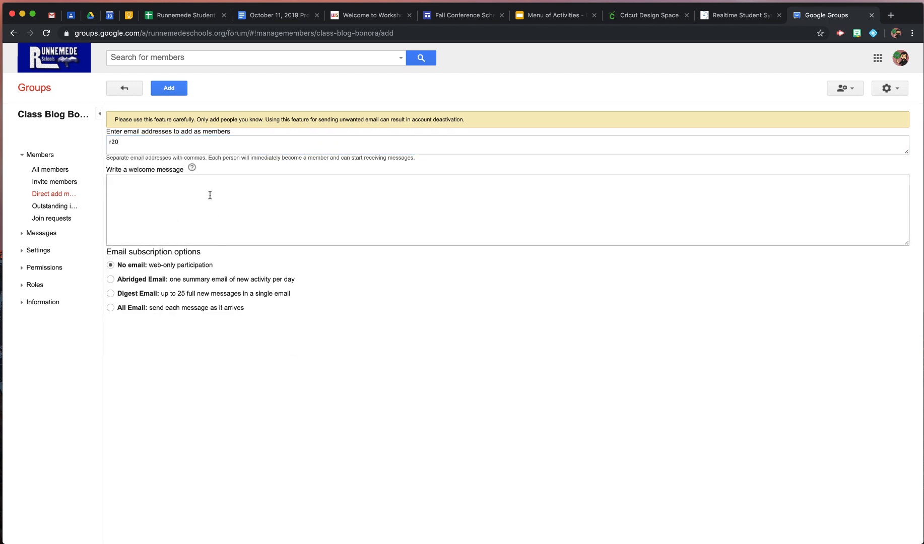
{"action": "left_click", "coordinate": [294, 206]}
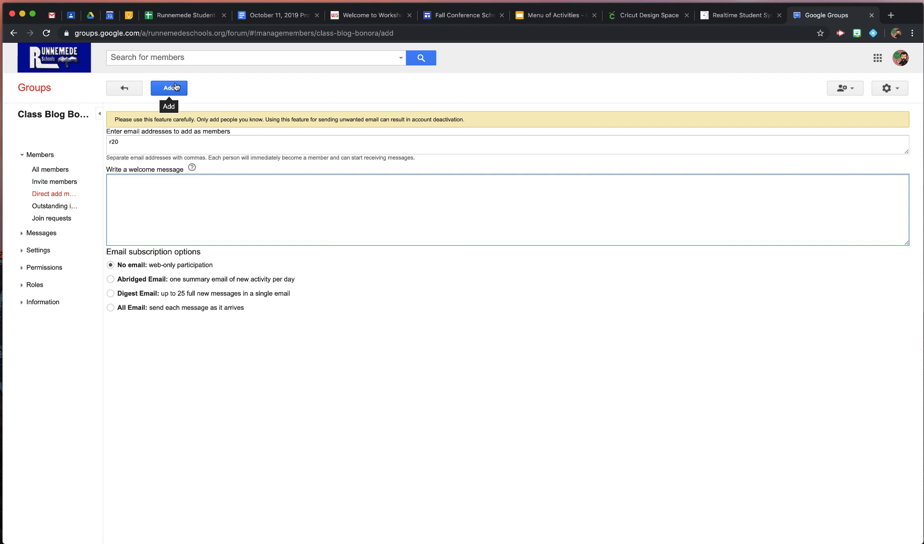
Open the group's Identity settings, discarding the unsaved member entries.
{"action": "left_click", "coordinate": [25, 252]}
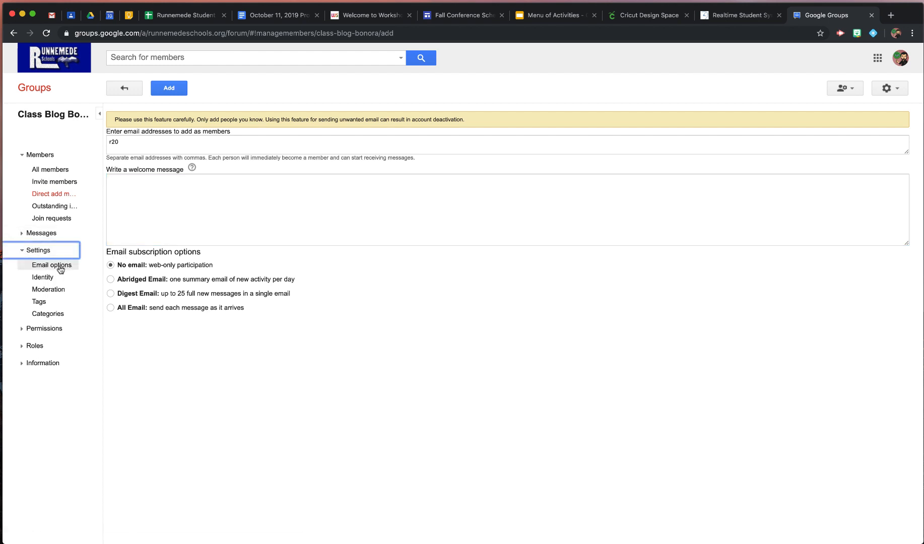
{"action": "left_click", "coordinate": [44, 284]}
{"action": "left_click", "coordinate": [43, 277]}
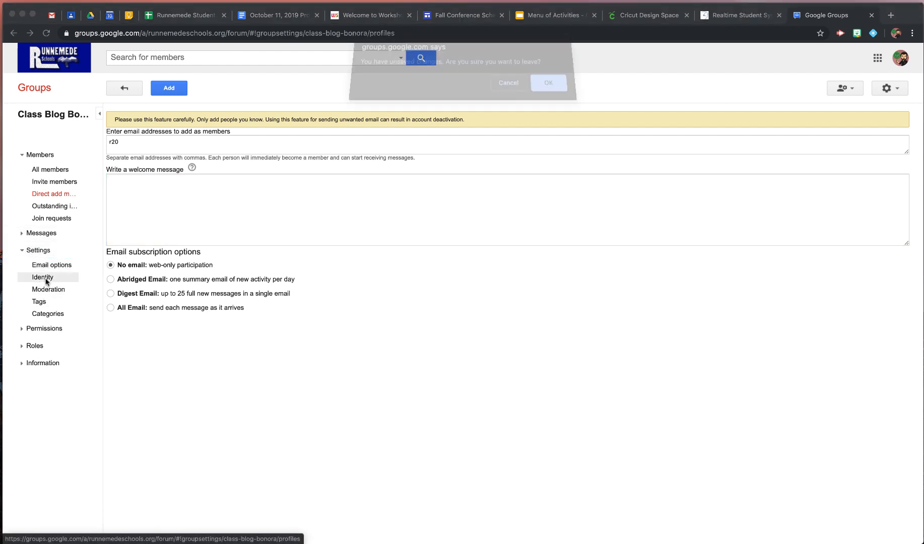
{"action": "left_click", "coordinate": [539, 94]}
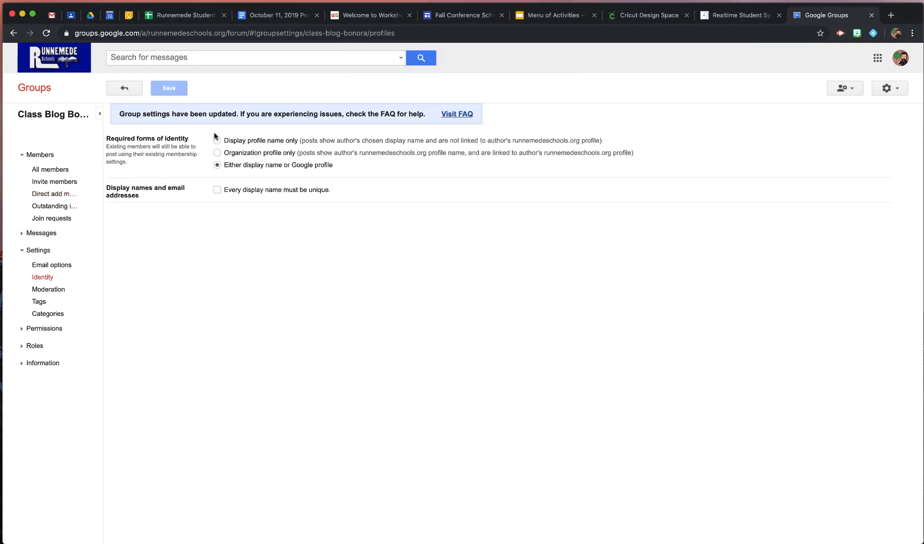